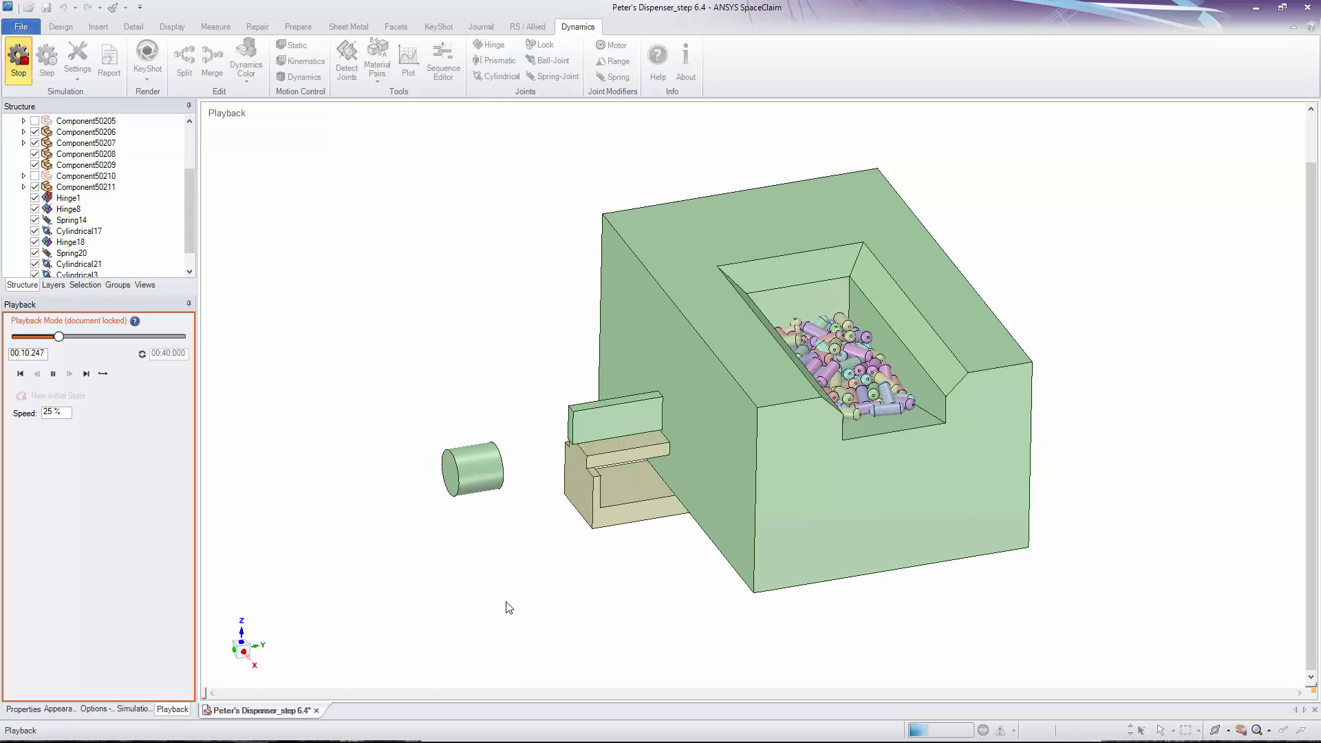
# Orbit the playing step 6.4 dispenser simulation to view it from underneath, then from the front.
pyautogui.moveTo(509, 607); pyautogui.dragTo(518, 437, button='middle')
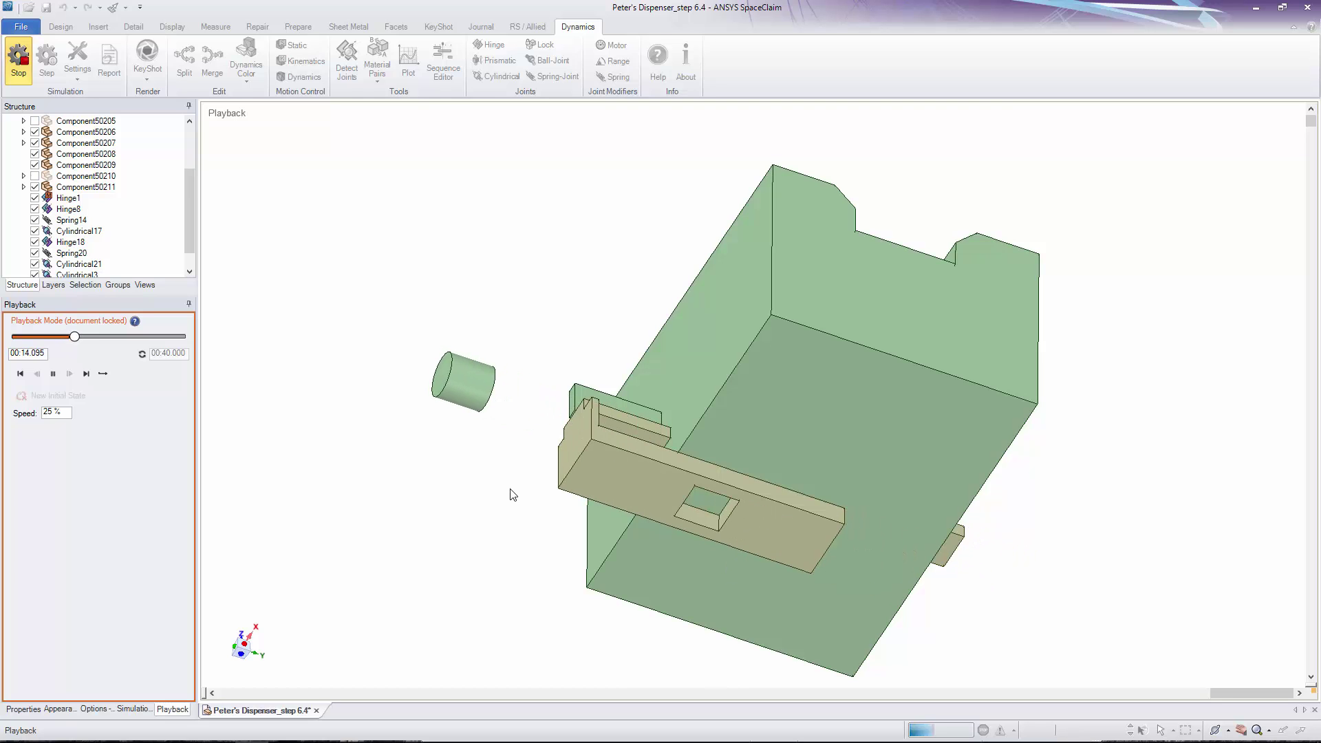
pyautogui.moveTo(513, 493); pyautogui.dragTo(430, 578, button='middle')
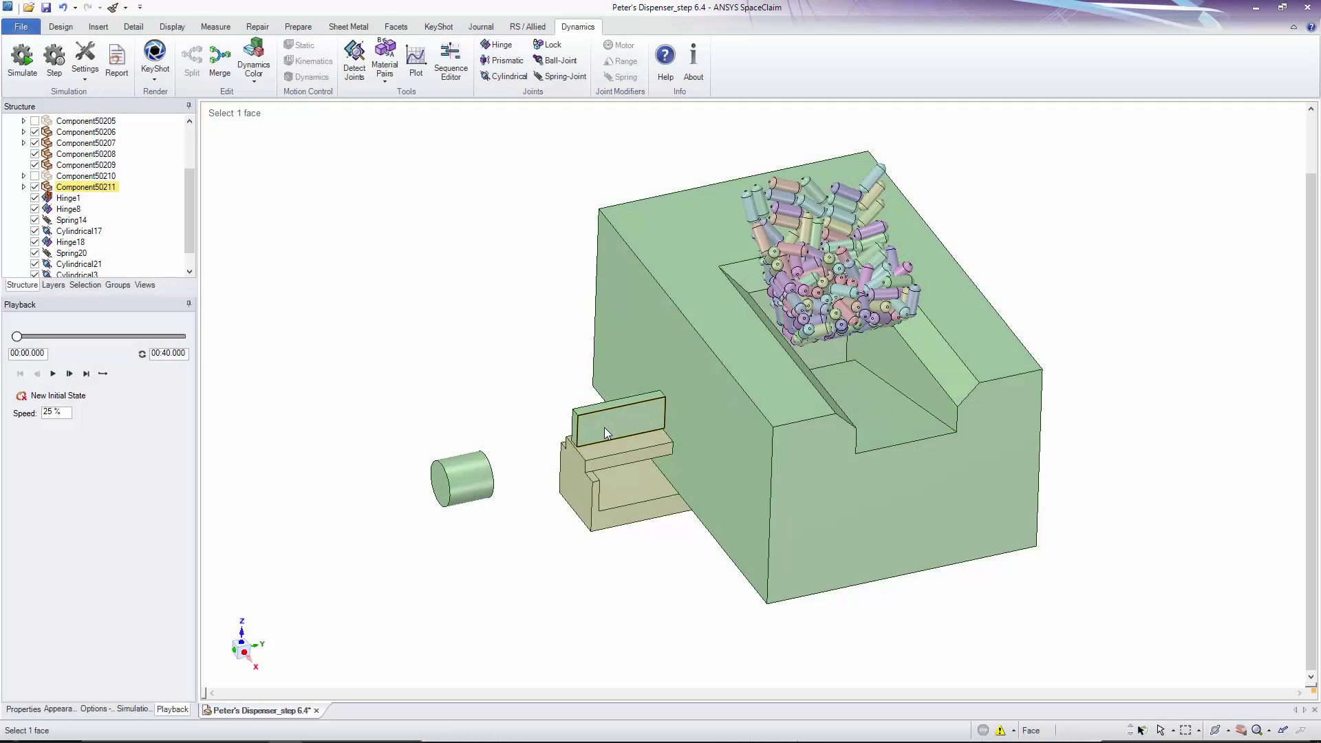
# Section the model through the slider's front face, tilt it into perspective, and run the simulation.
pyautogui.click(604, 427)
pyautogui.press('x')
pyautogui.scroll(3, 753, 637)
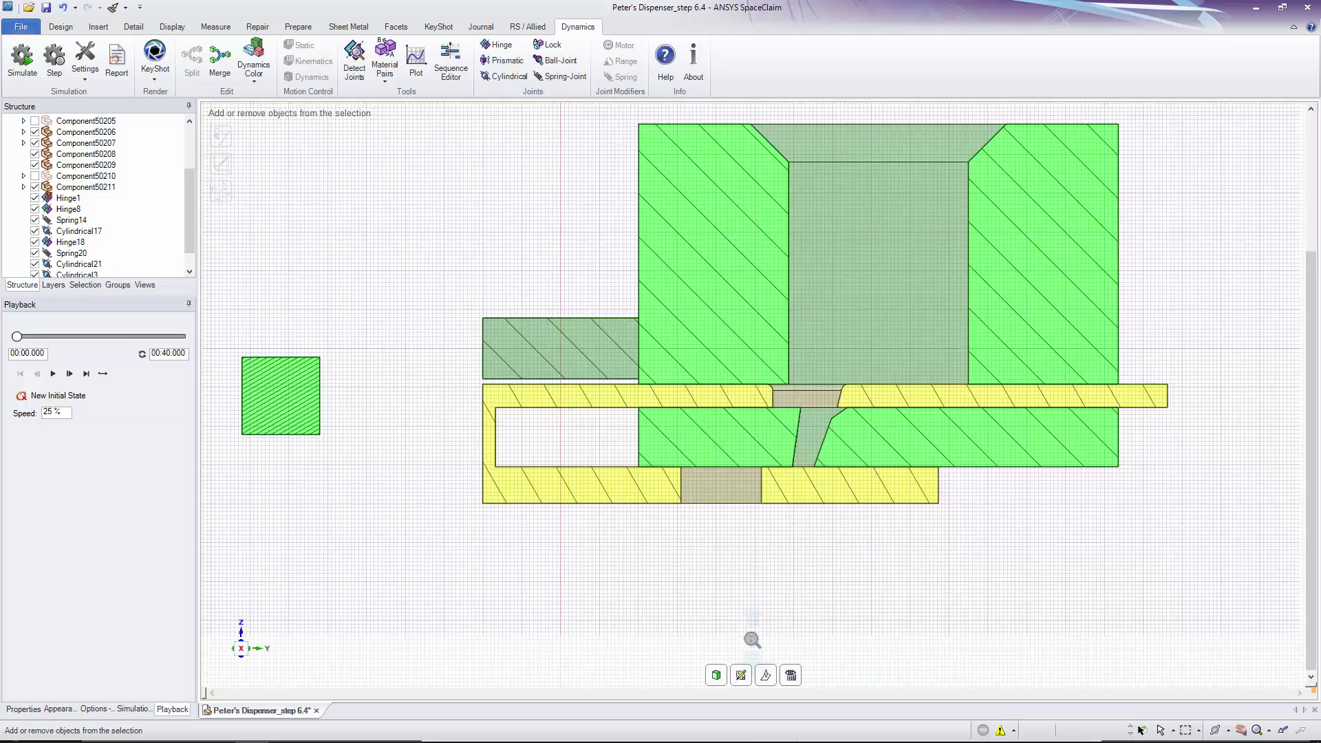
pyautogui.moveTo(752, 638)
pyautogui.mouseDown(button='middle')
pyautogui.moveTo(732, 525)
pyautogui.moveTo(708, 546)
pyautogui.moveTo(738, 562)
pyautogui.mouseUp(button='middle')
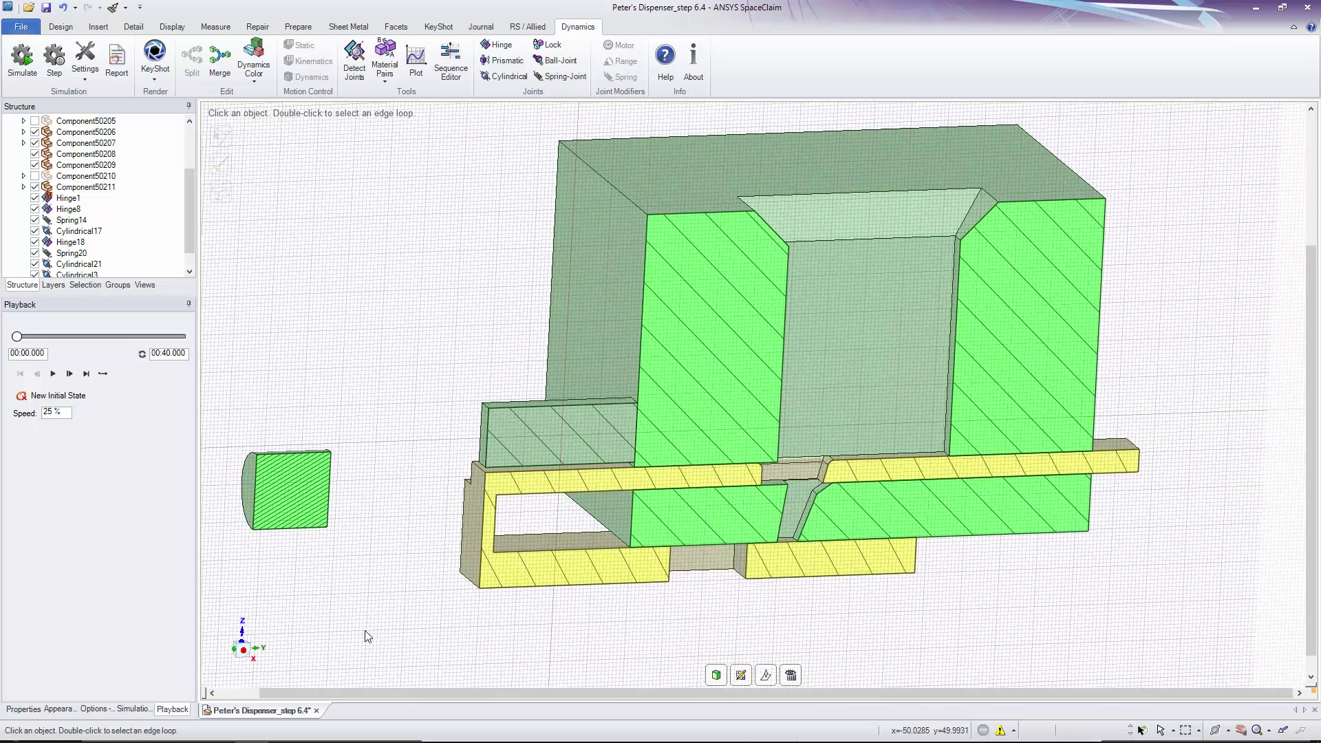
pyautogui.press('space')
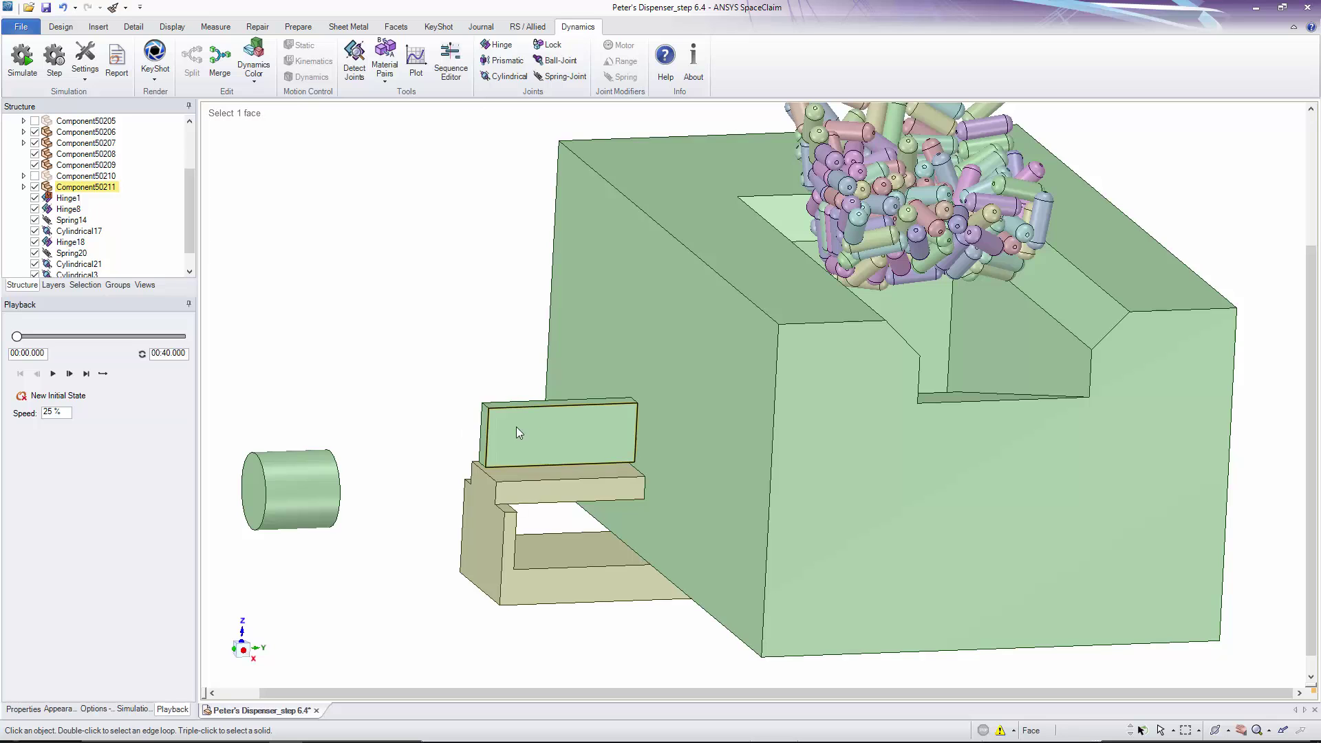
# Hide the green hopper housing and simulate to watch pills land on the slider bars.
pyautogui.rightClick(538, 425)
pyautogui.click(608, 218)
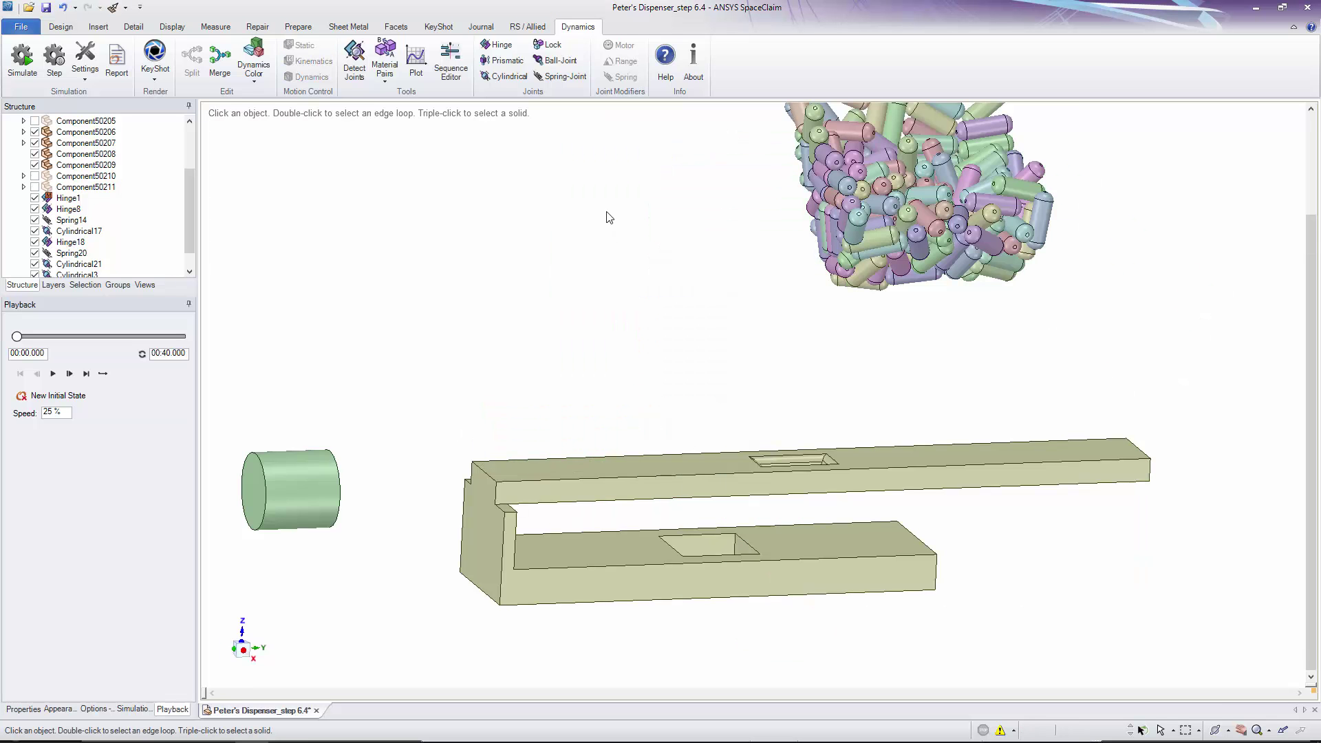
pyautogui.press('space')
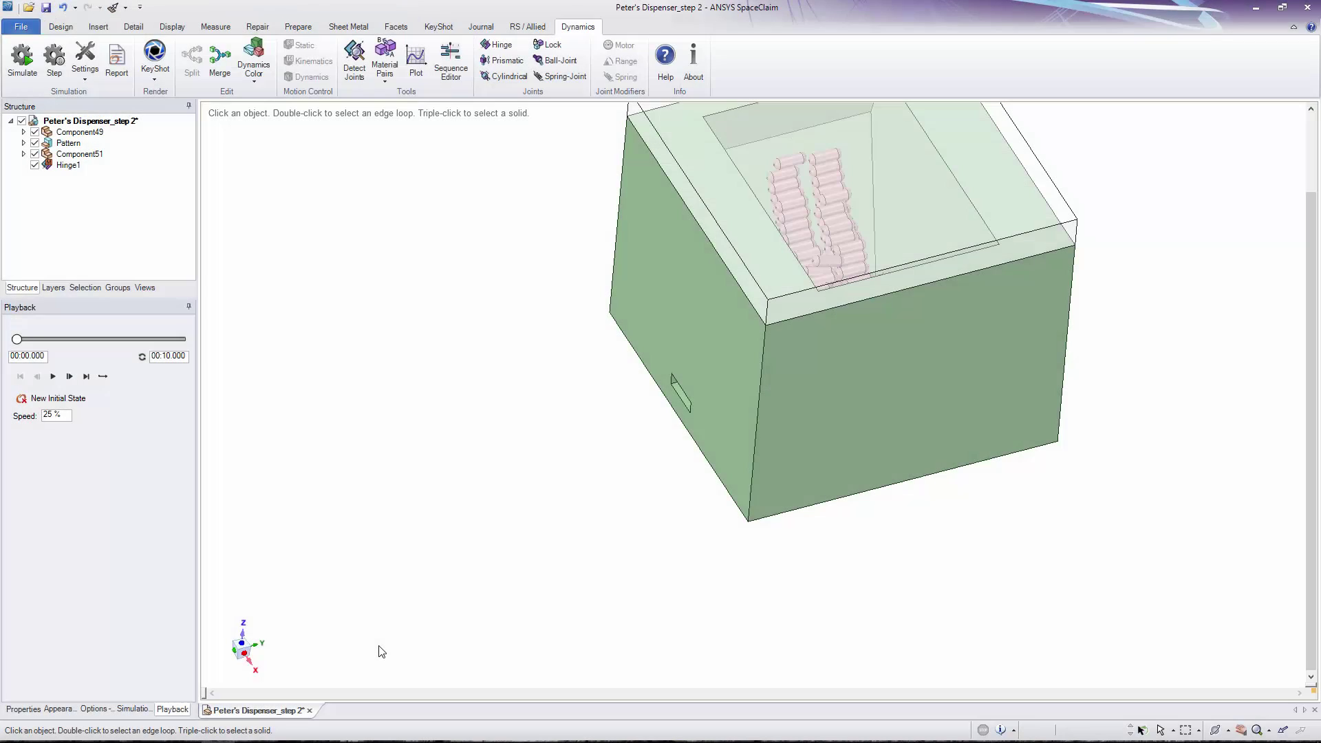
# Play the Dynamics simulation for Peter's Dispenser_step 2, then for step 3.
pyautogui.press('space')
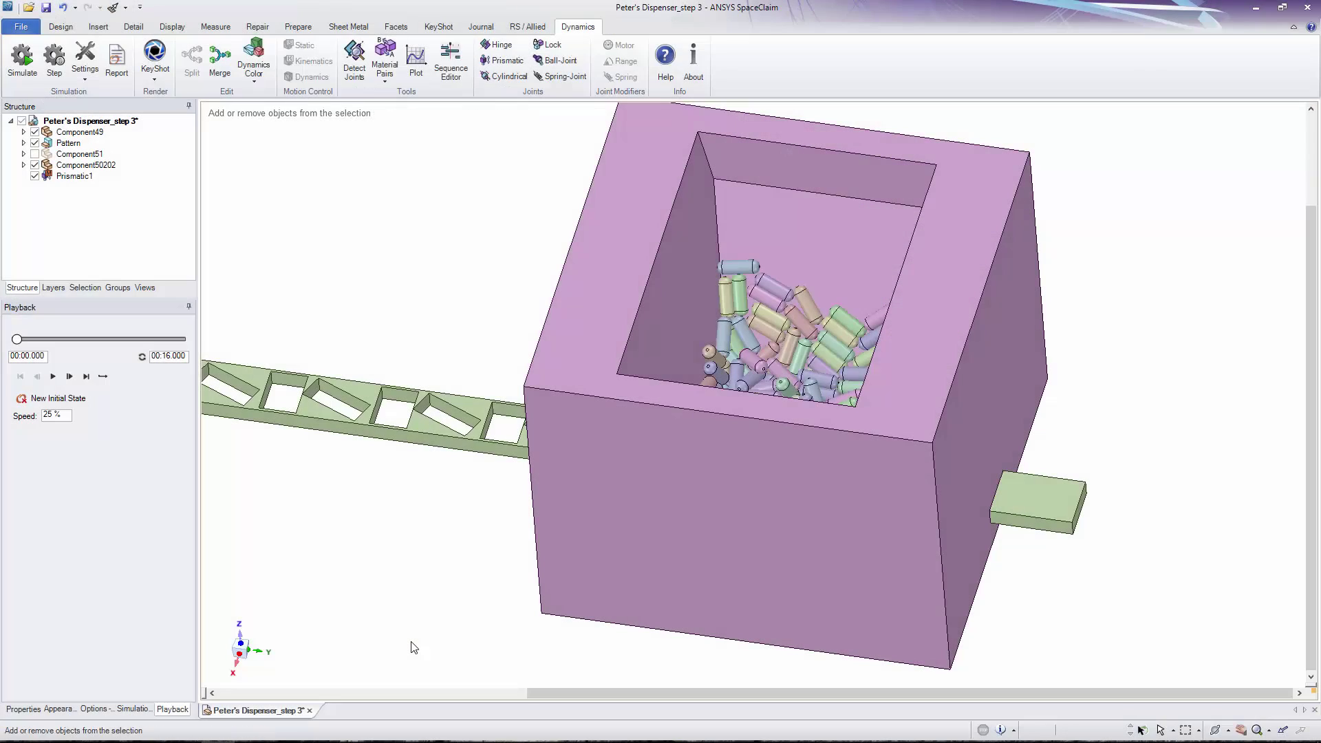
pyautogui.press('space')
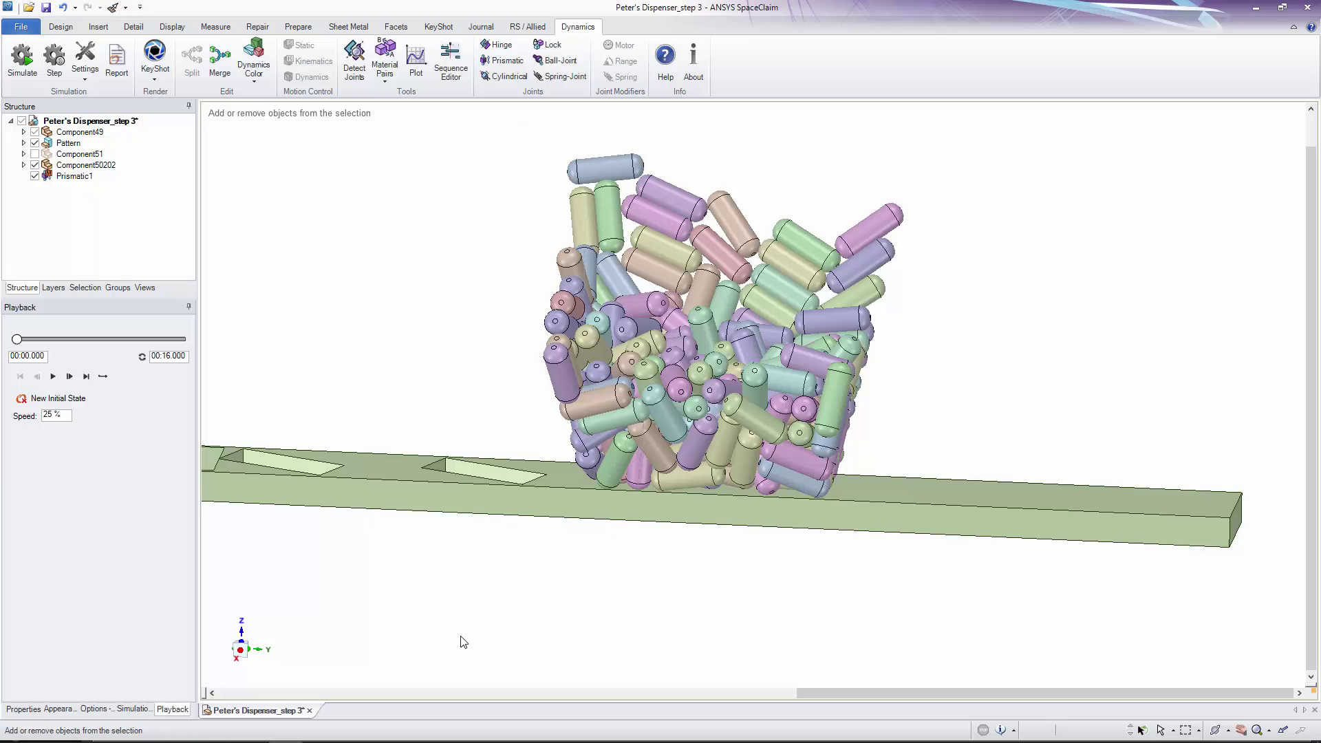
# Replay the step 3 slotted-bar dispenser simulation.
pyautogui.press('space')
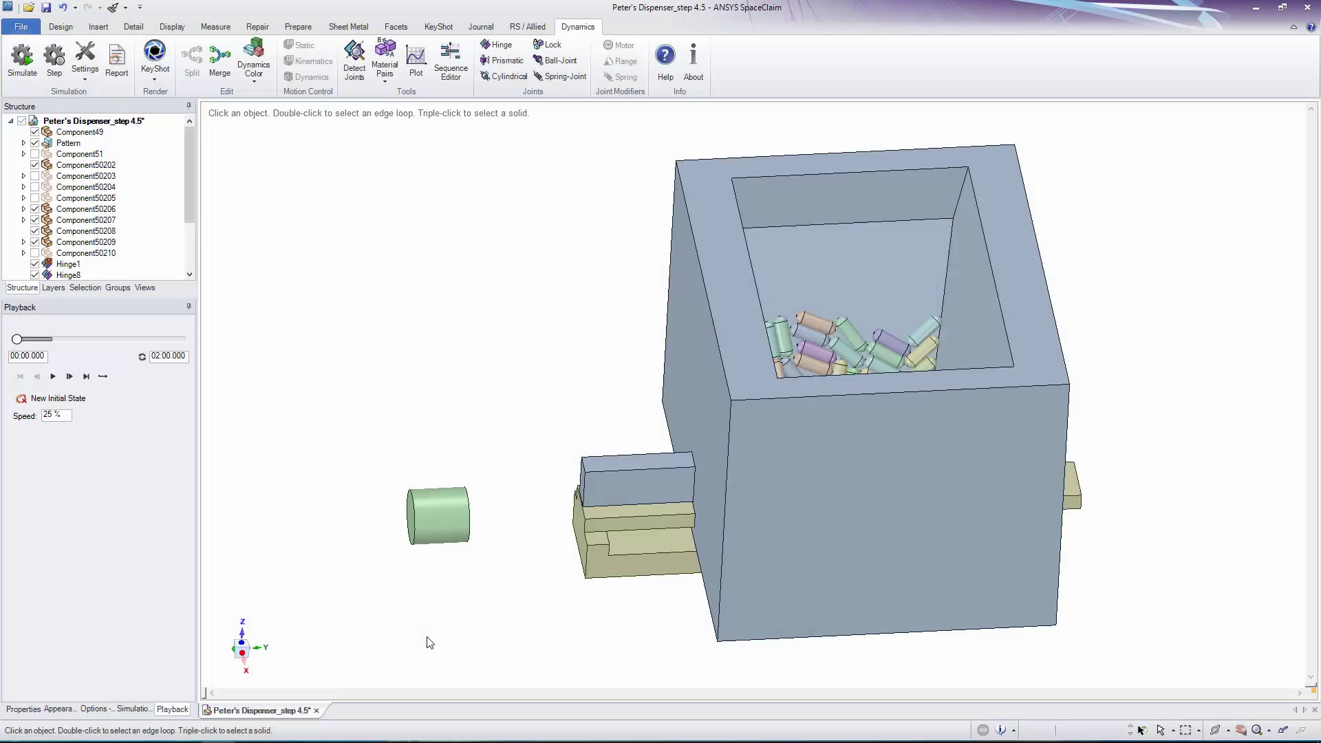
# Run the step 4.5 dispenser simulation, then stop it.
pyautogui.press('space')
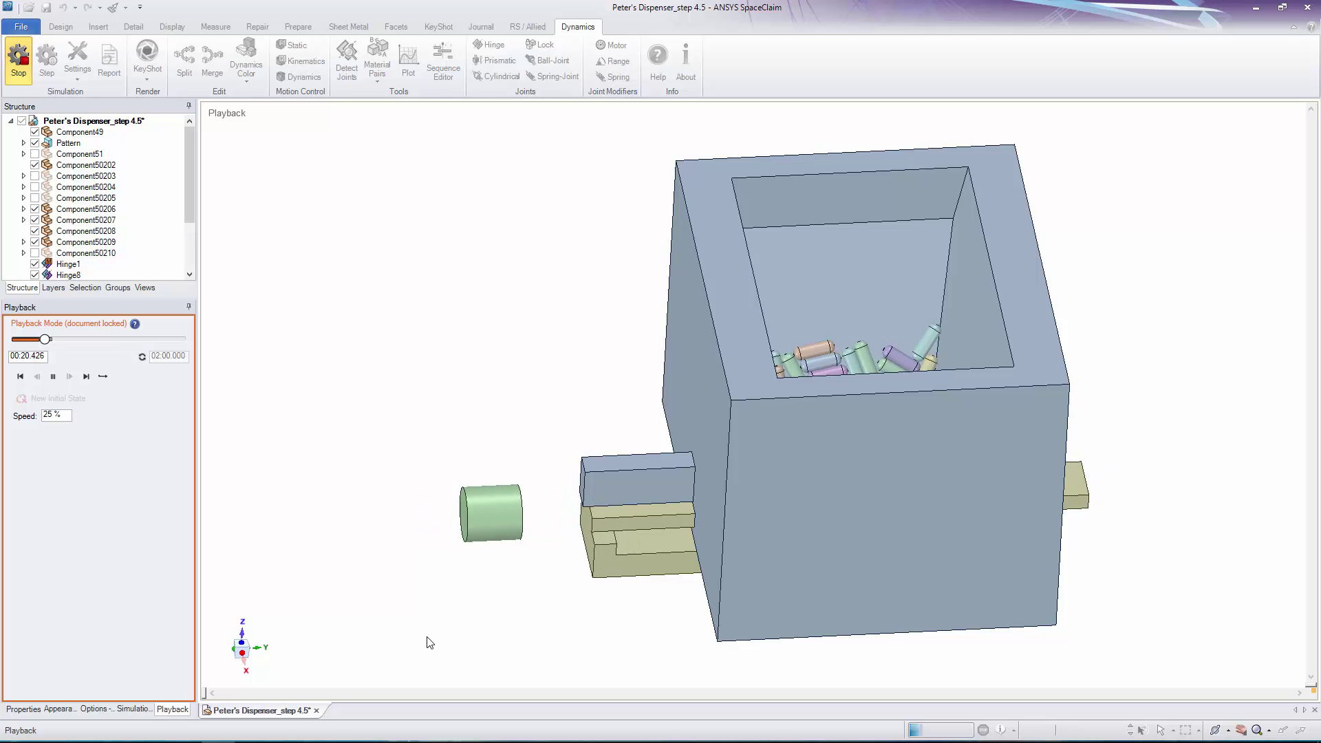
pyautogui.press('Escape')
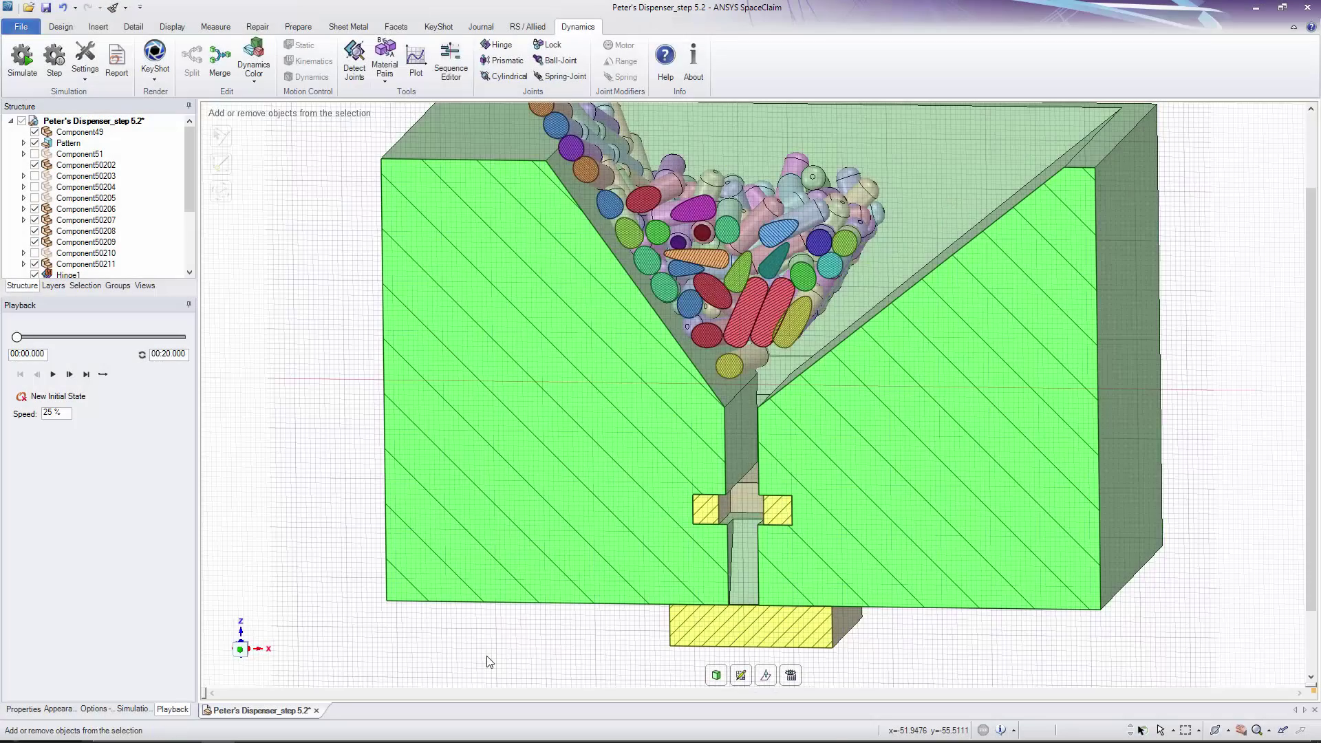
# Play the step 5.2 simulation in section, with pills funnelling into the narrow chute.
pyautogui.press('space')
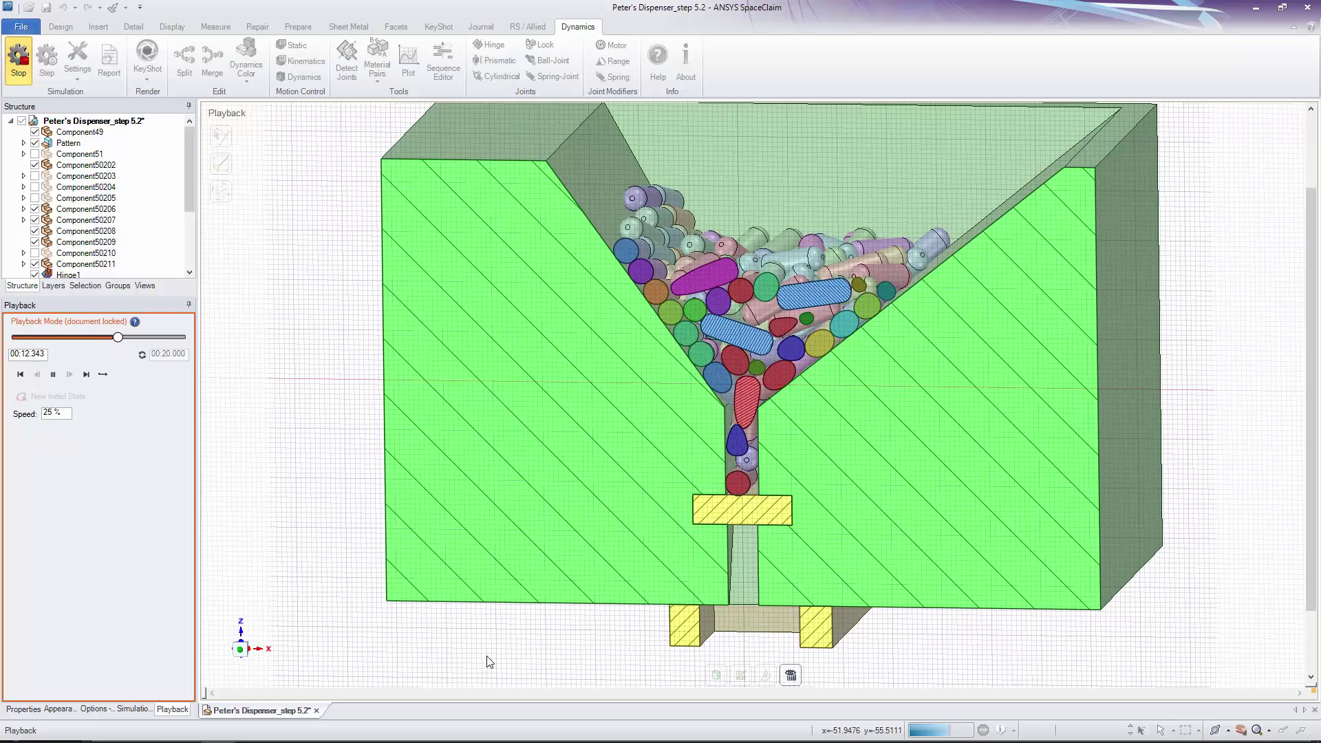
# View the step 5.2 cross-section straight from the front.
pyautogui.press('v')
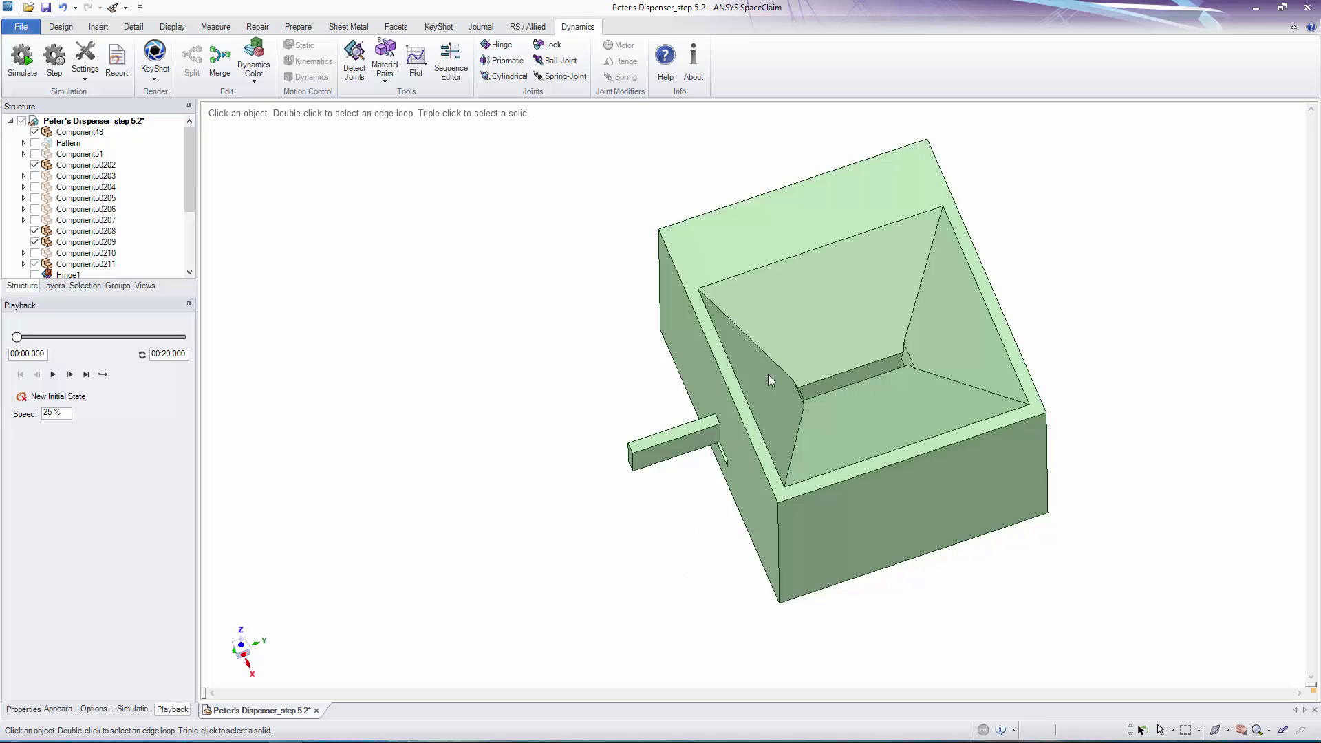
# Measure the opposite hopper wall angles (87.4° and 112°), then run the step 6.4 simulation.
pyautogui.click(801, 316)
pyautogui.keyDown('ctrl'); pyautogui.click(873, 418); pyautogui.keyUp('ctrl')
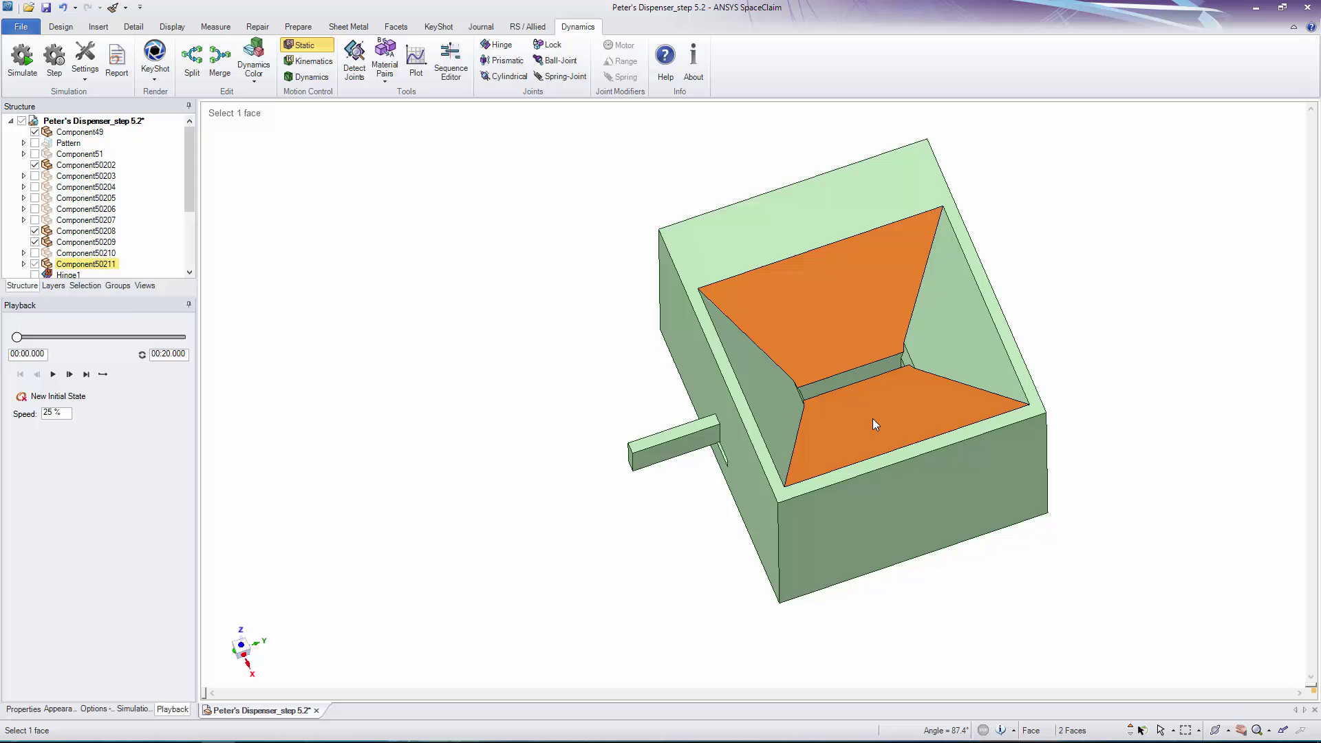
pyautogui.click(957, 322)
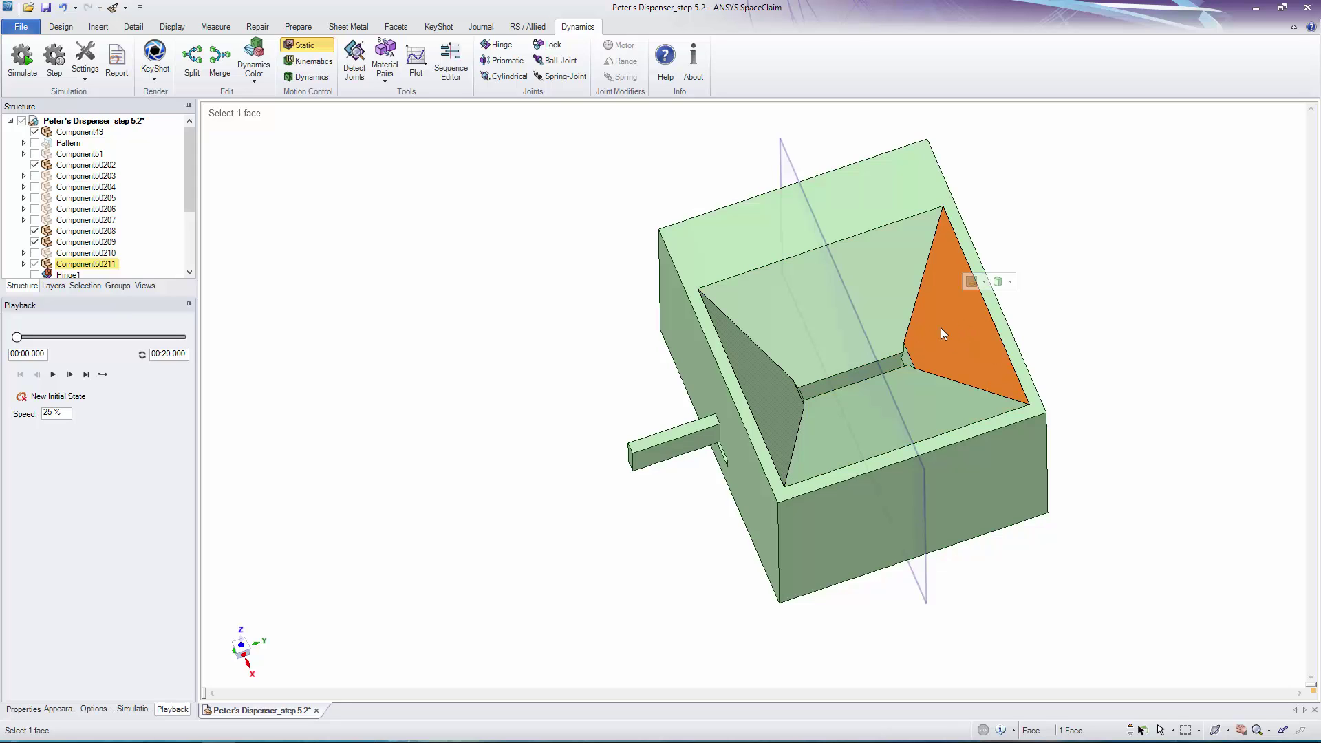
pyautogui.keyDown('ctrl'); pyautogui.click(765, 381); pyautogui.keyUp('ctrl')
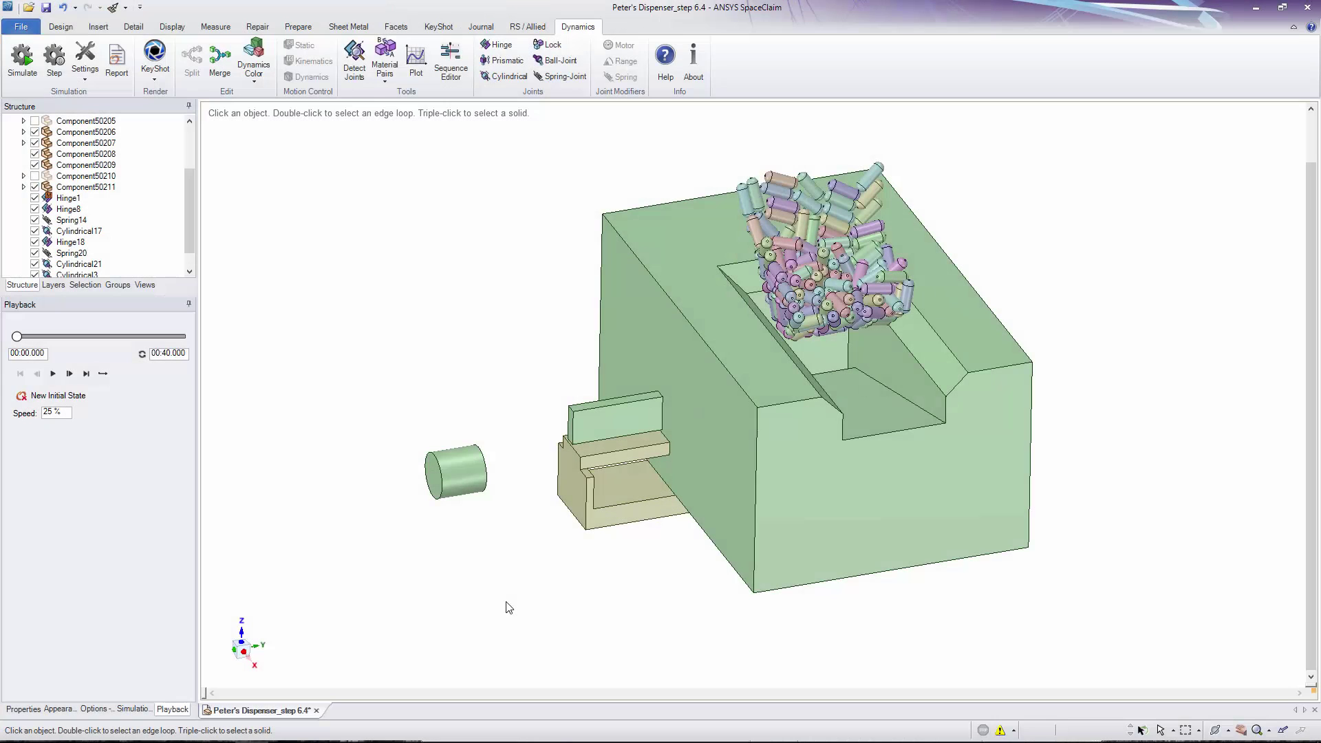
pyautogui.press('space')
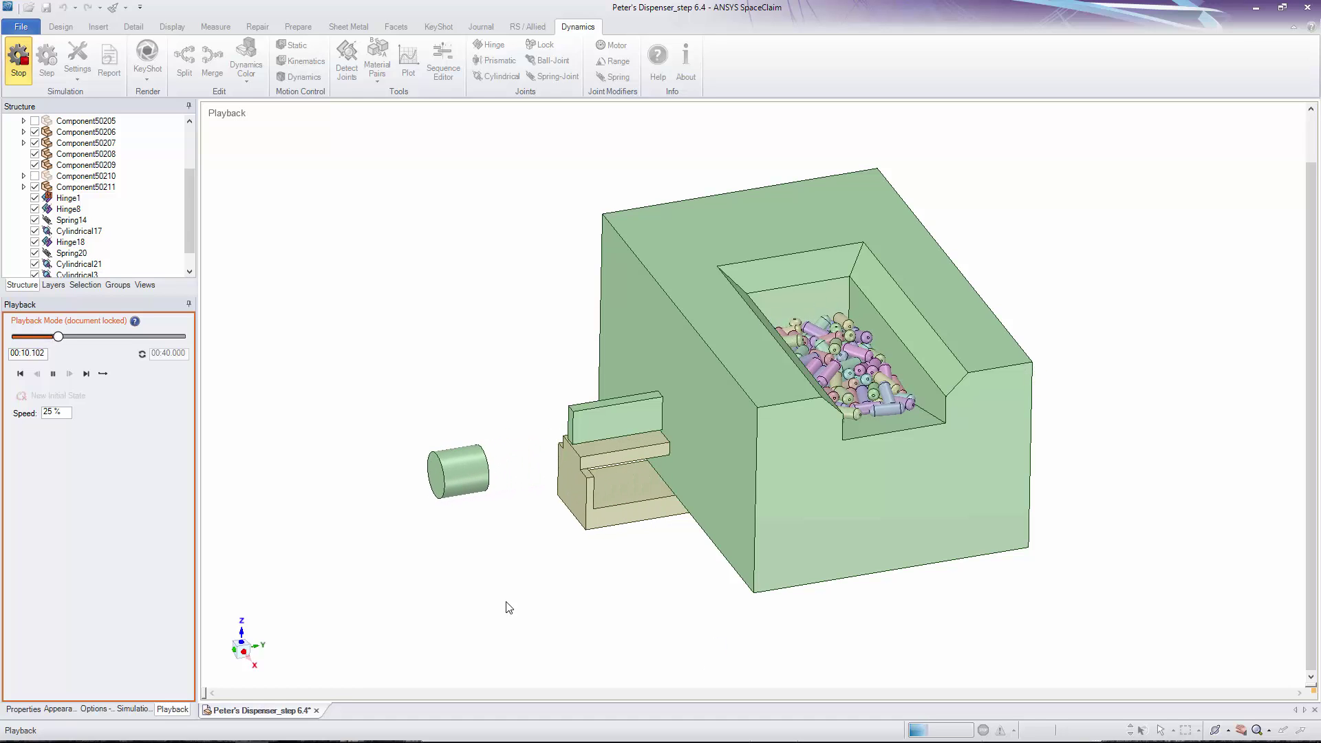
# Orbit the running step 6.4 simulation to see it from below, then down into the hopper.
pyautogui.moveTo(509, 608)
pyautogui.mouseDown(button='middle')
pyautogui.moveTo(515, 458)
pyautogui.moveTo(511, 491)
pyautogui.mouseUp(button='middle')
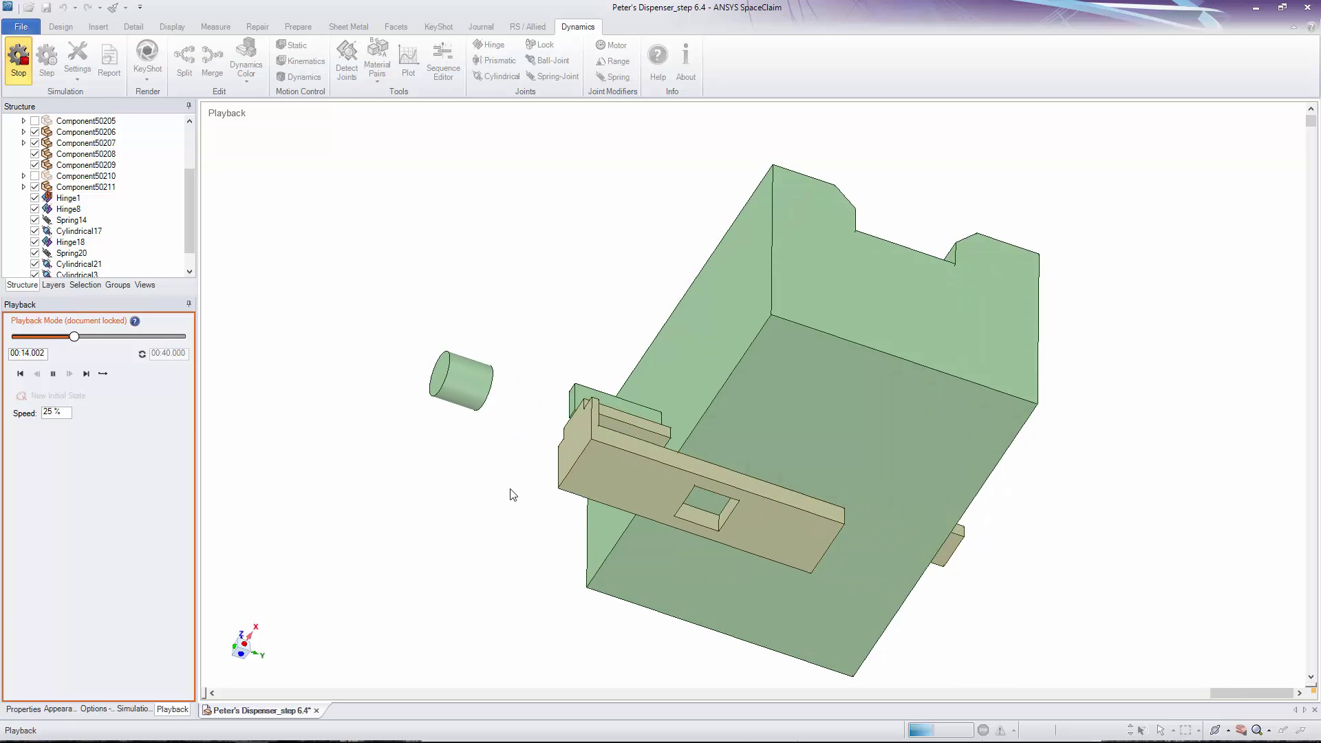
pyautogui.moveTo(510, 494)
pyautogui.mouseDown(button='middle')
pyautogui.moveTo(483, 391)
pyautogui.moveTo(478, 575)
pyautogui.mouseUp(button='middle')
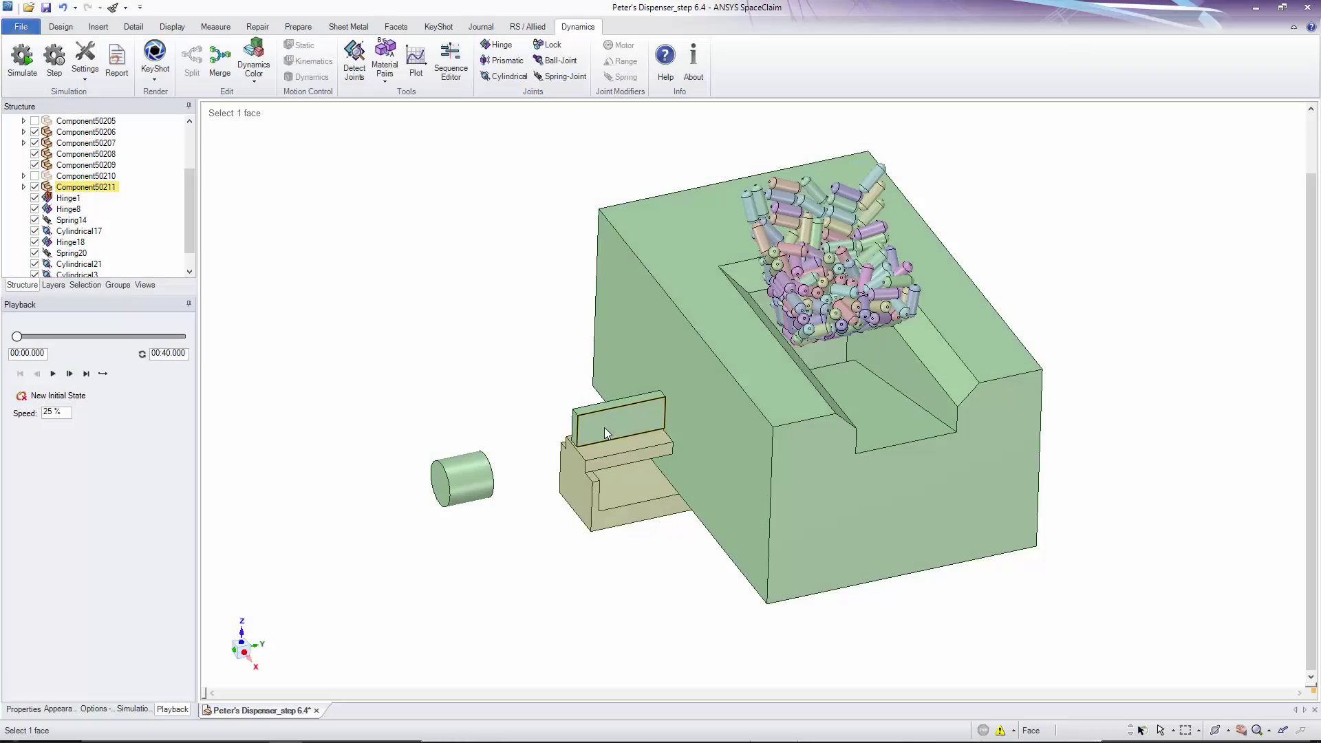
# Section the model through the slider arm's front face, view it in 3D, and run the simulation.
pyautogui.click(603, 427)
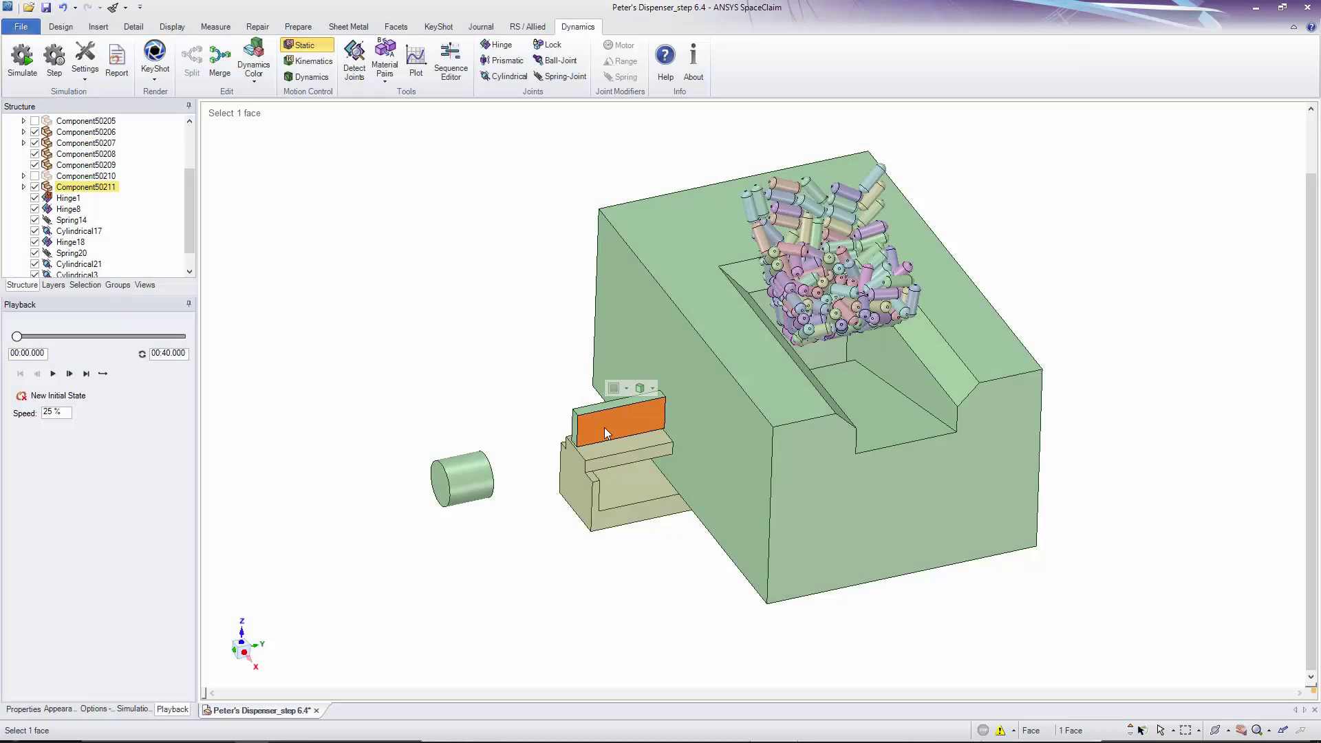
pyautogui.press('d')
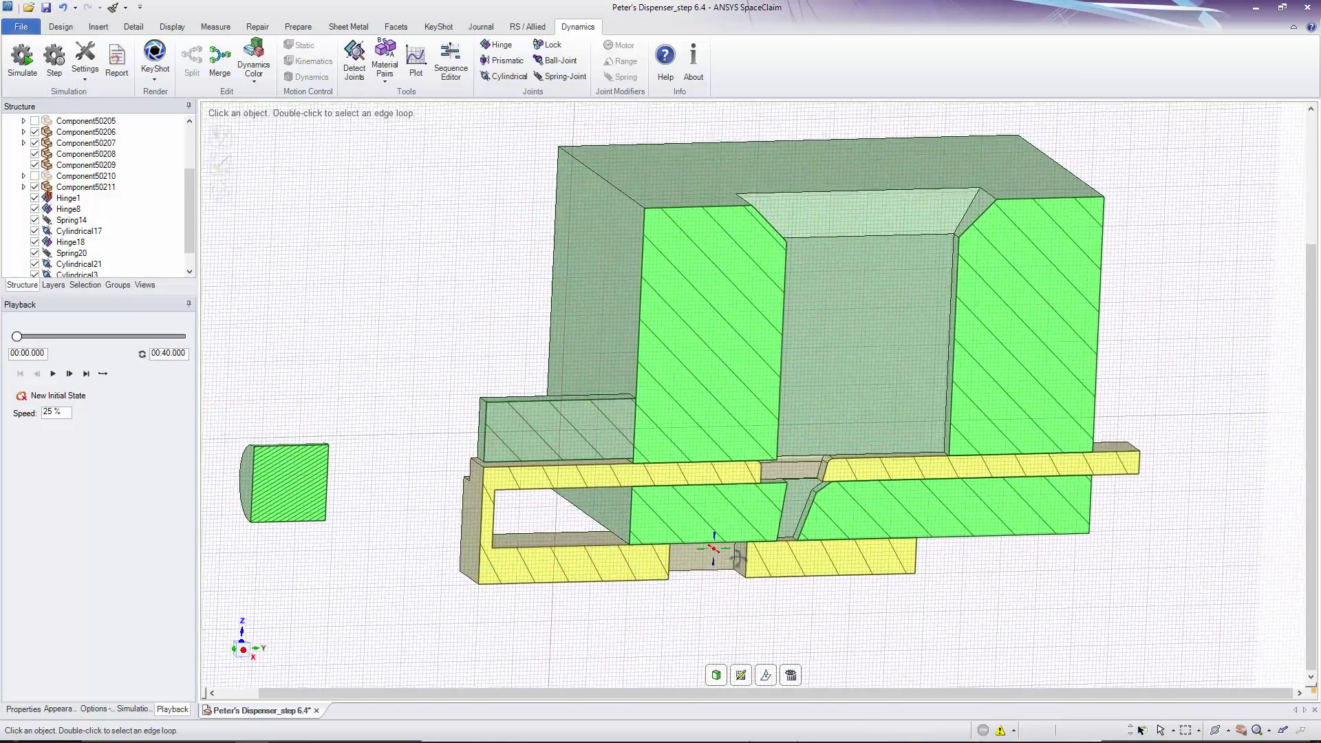
pyautogui.press('space')
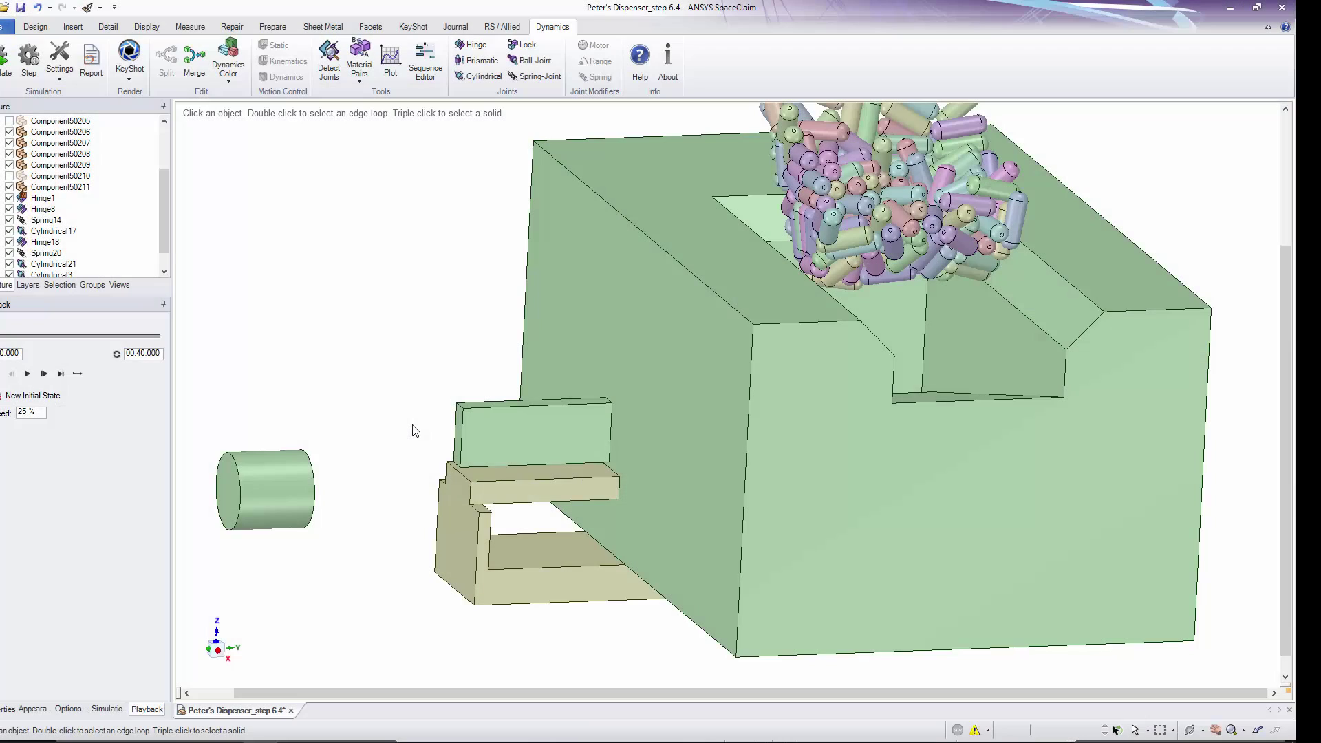
# Hide the green hopper housing and rerun the simulation to watch pills drop through the slider slot.
pyautogui.rightClick(513, 426)
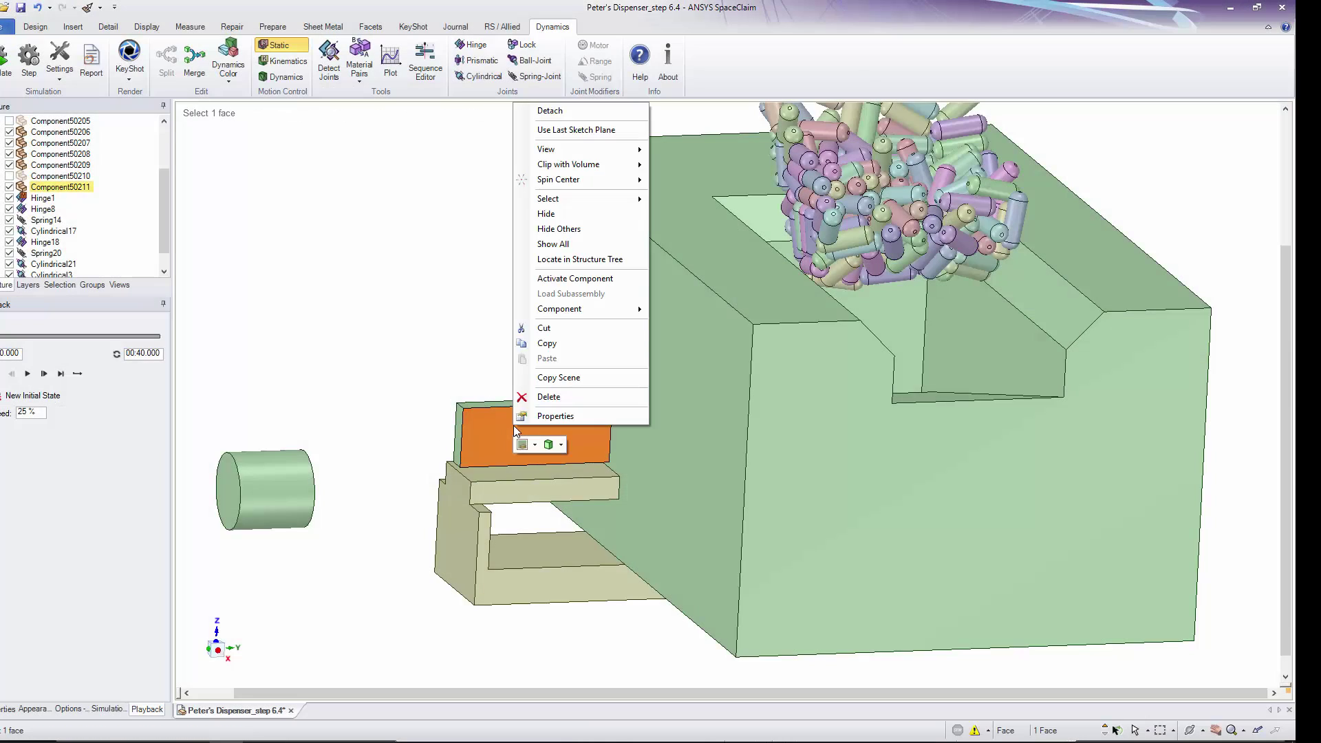
pyautogui.click(585, 218)
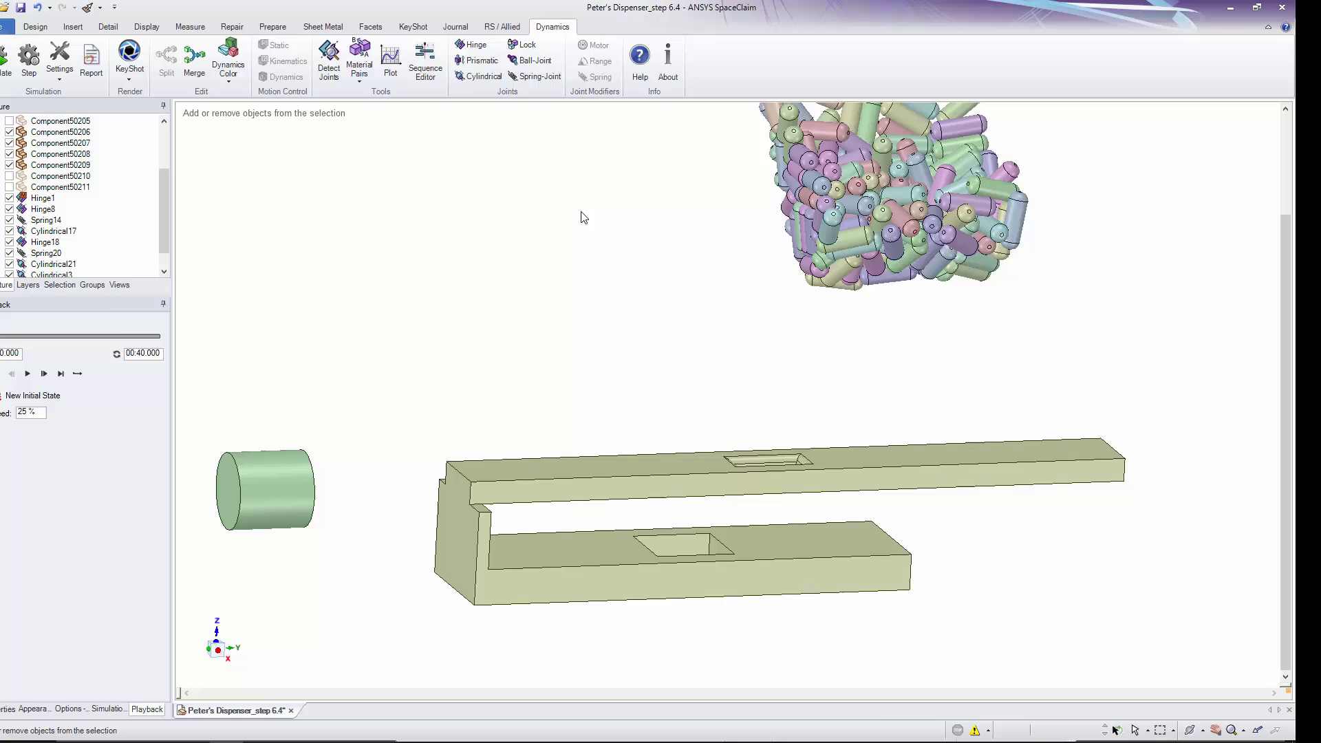
pyautogui.press('space')
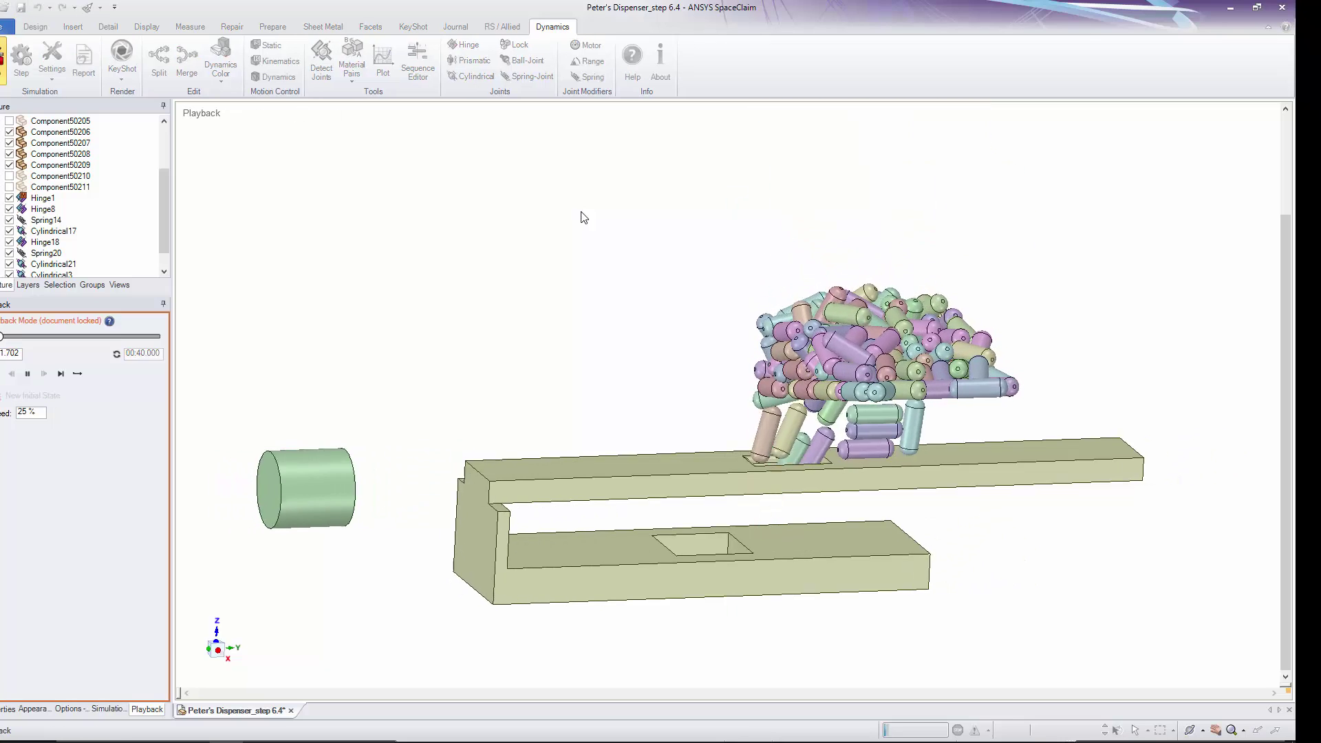